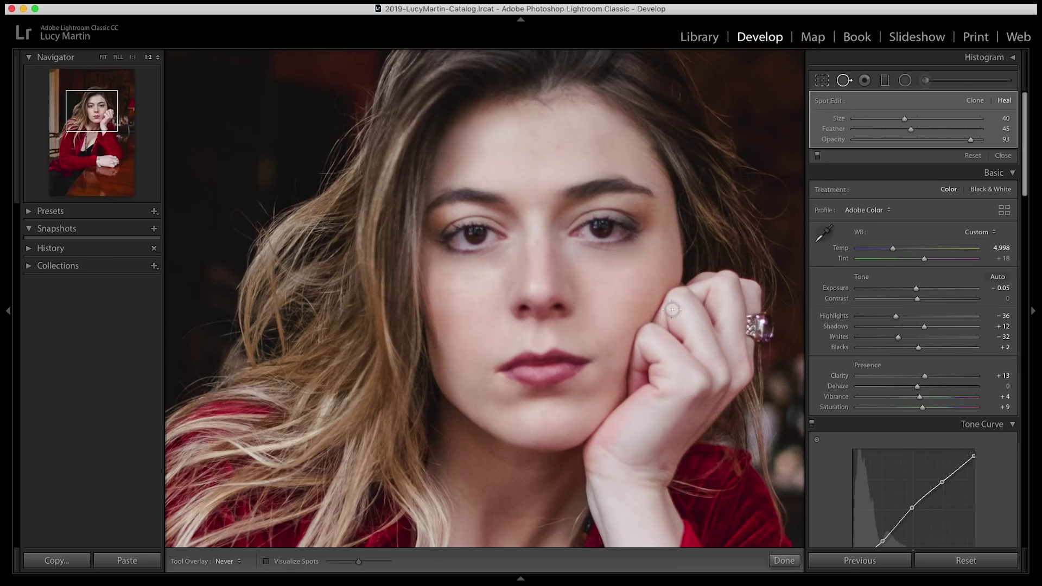
Finish the spot healing, fit the photo in view, and start an Adjustment Brush with all effects zeroed.
{"action": "left_click", "coordinate": [784, 561]}
{"action": "left_click", "coordinate": [642, 338]}
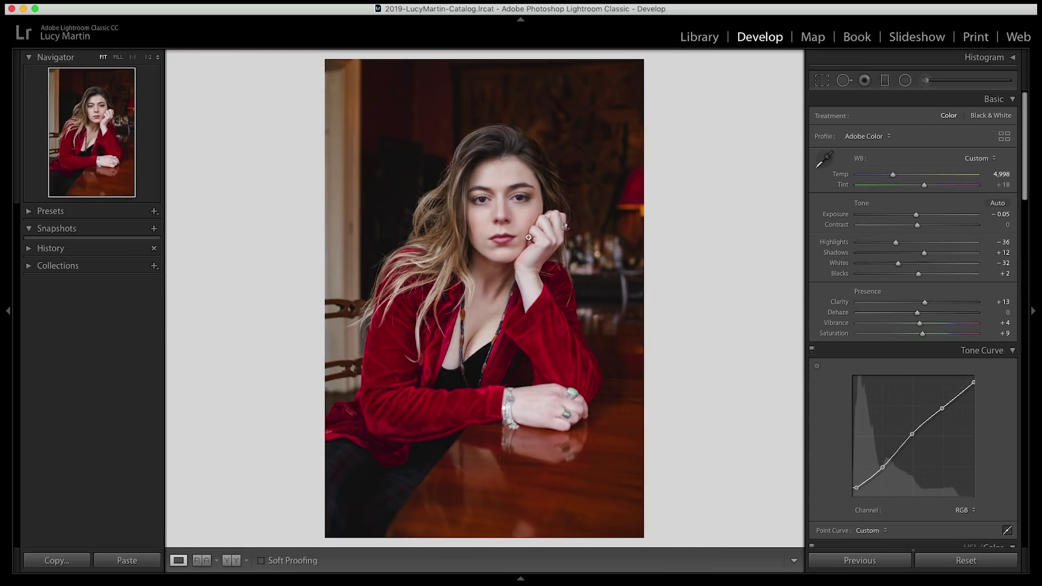
{"action": "left_click", "coordinate": [925, 81]}
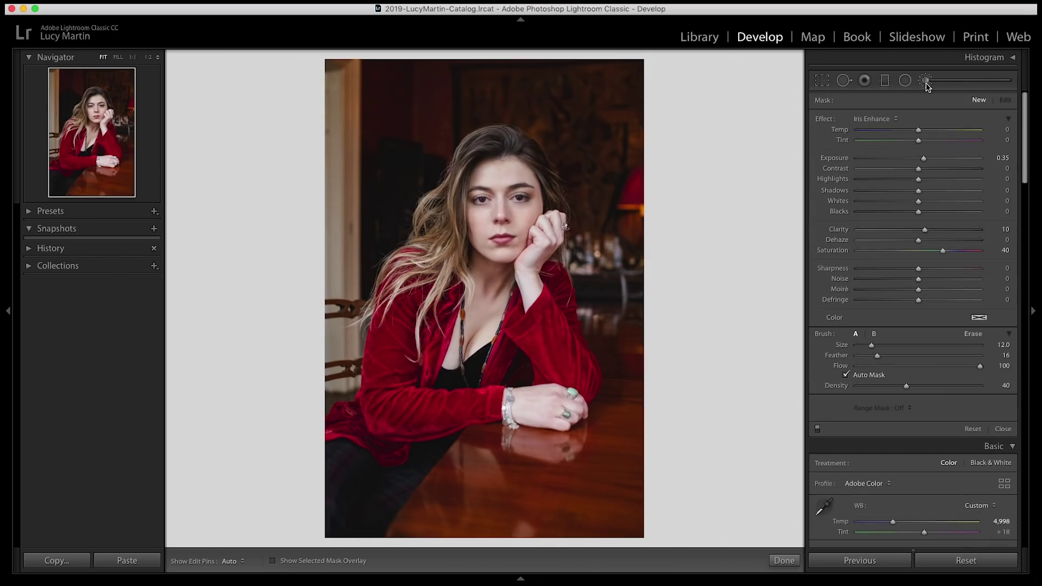
{"action": "double_click", "coordinate": [824, 118]}
Raise the brush size to 83 and paint the mask over the woman's face.
{"action": "scroll", "coordinate": [618, 214], "scroll_direction": "up", "scroll_amount": 3}
{"action": "scroll", "coordinate": [509, 264], "scroll_direction": "up", "scroll_amount": 10}
{"action": "scroll", "coordinate": [509, 264], "scroll_direction": "up", "scroll_amount": 7}
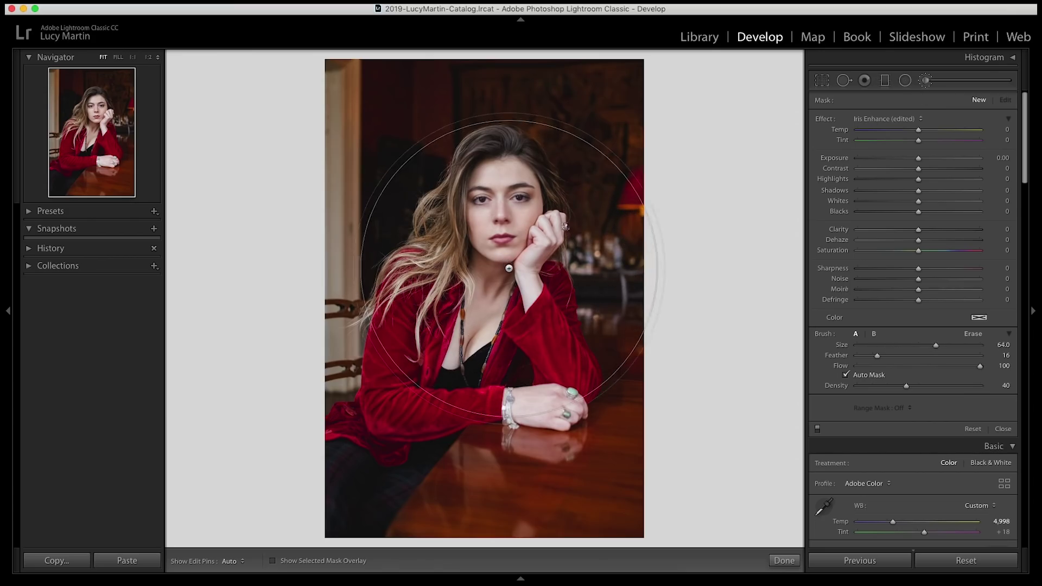
{"action": "scroll", "coordinate": [507, 271], "scroll_direction": "up", "scroll_amount": 2}
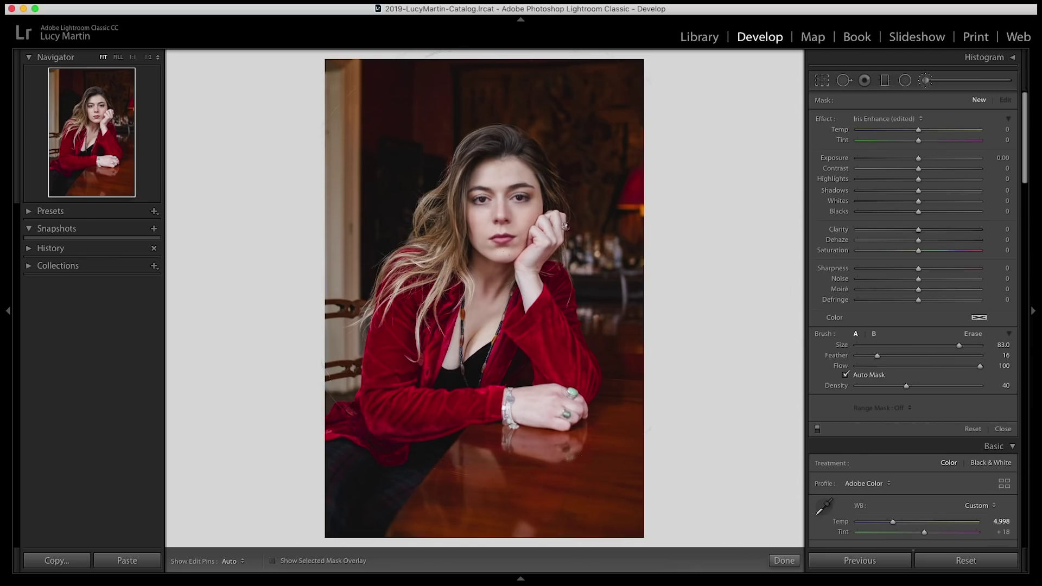
{"action": "left_click", "coordinate": [504, 254]}
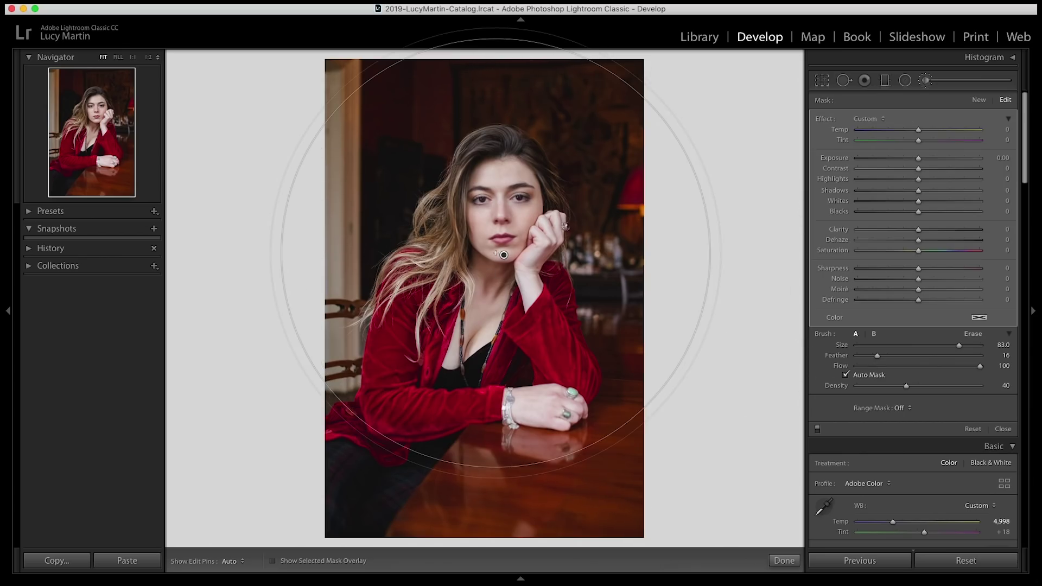
Toggle the mask overlay to check the painted face area, then shrink the brush slightly.
{"action": "key", "text": "o"}
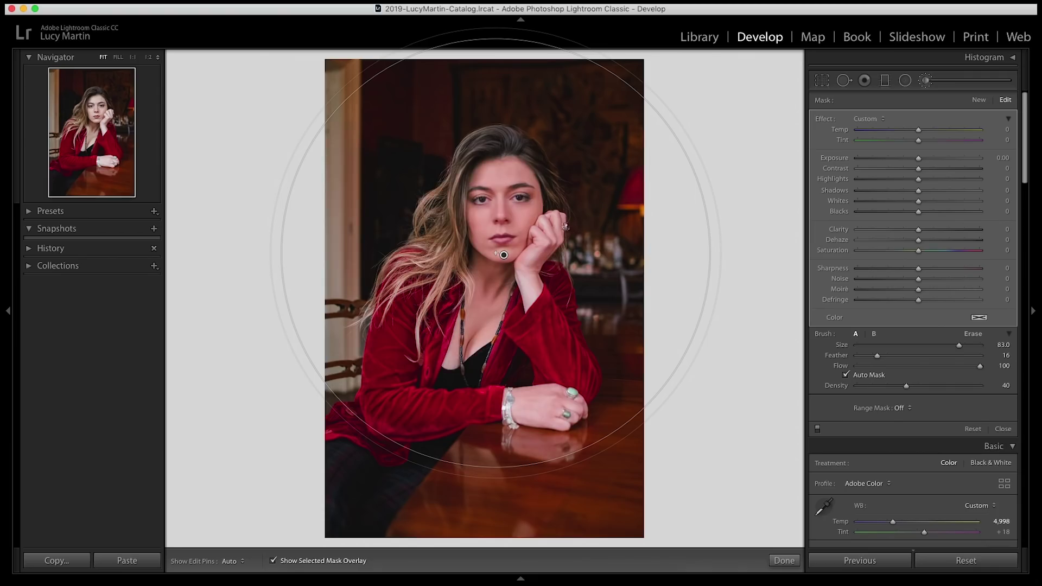
{"action": "key", "text": "o"}
{"action": "key", "text": "o"}
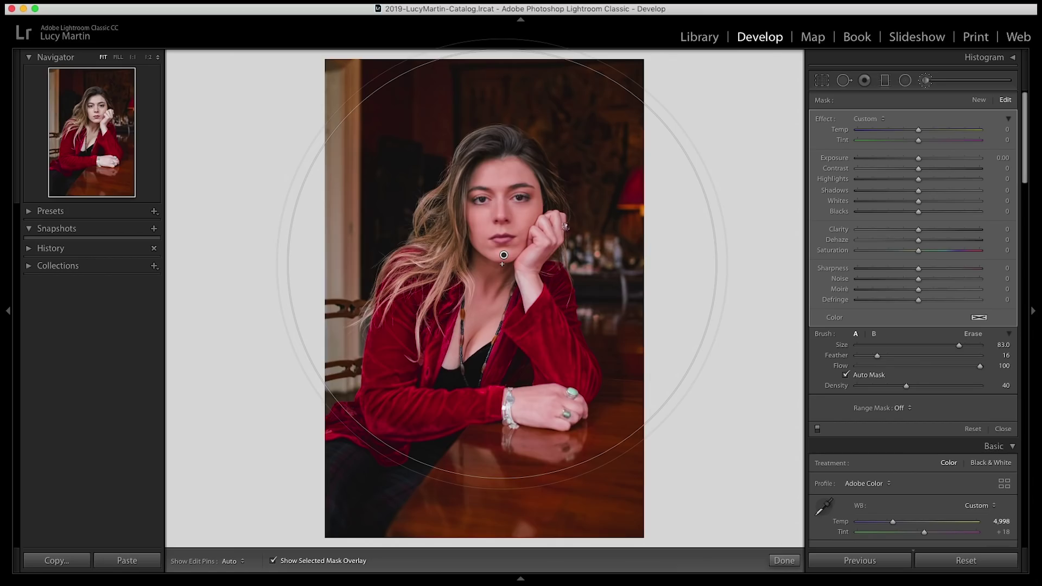
{"action": "key", "text": "o"}
{"action": "key", "text": "bracketleft"}
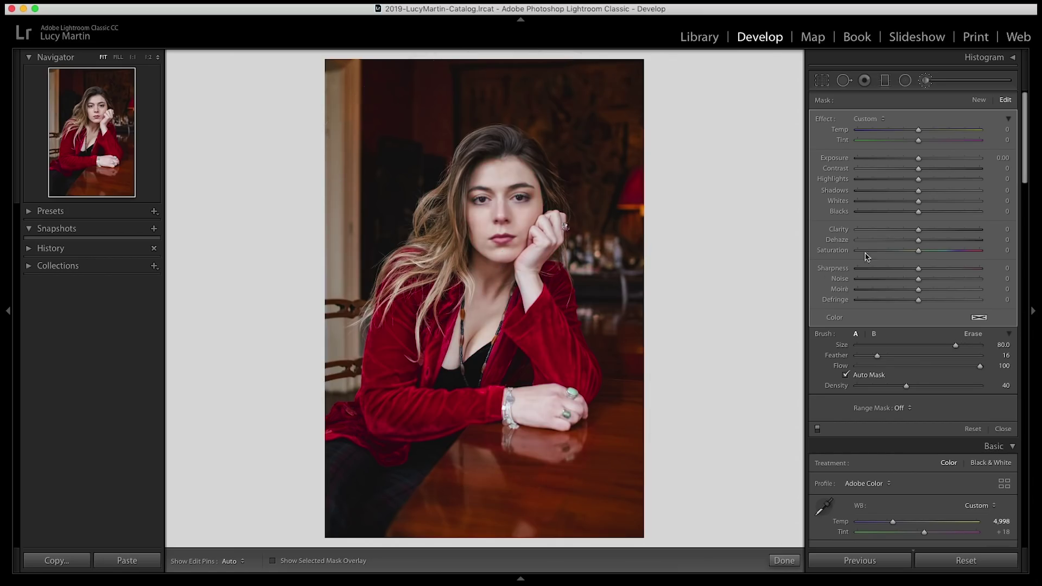
Set the face mask to Clarity −44 and Sharpness 21 and finish the adjustment.
{"action": "left_click_drag", "start_coordinate": [918, 229], "coordinate": [888, 233]}
{"action": "left_click_drag", "start_coordinate": [918, 271], "coordinate": [931, 273]}
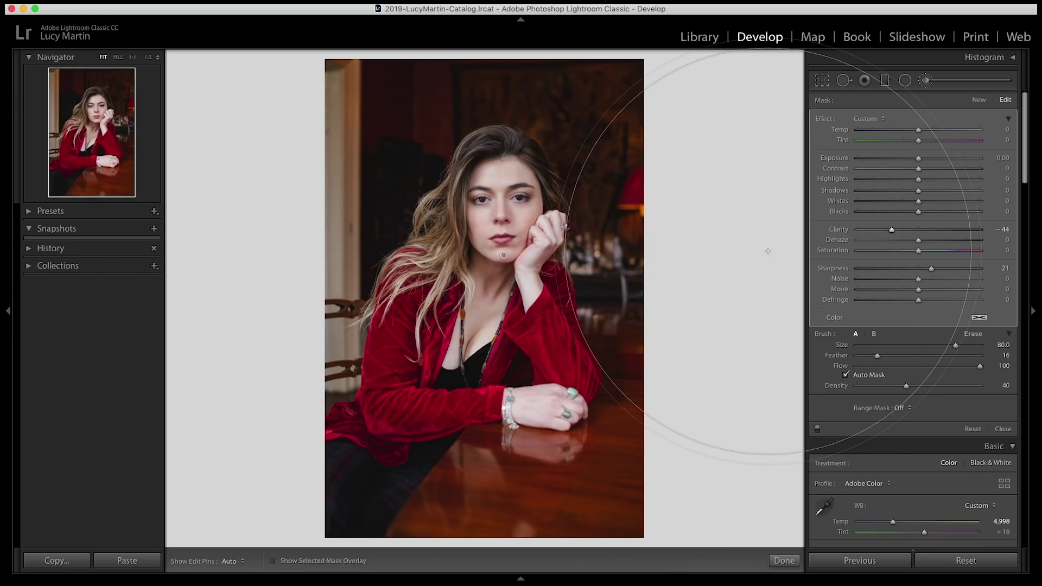
{"action": "scroll", "coordinate": [759, 282], "scroll_direction": "down", "scroll_amount": 2}
{"action": "scroll", "coordinate": [759, 282], "scroll_direction": "down", "scroll_amount": 7}
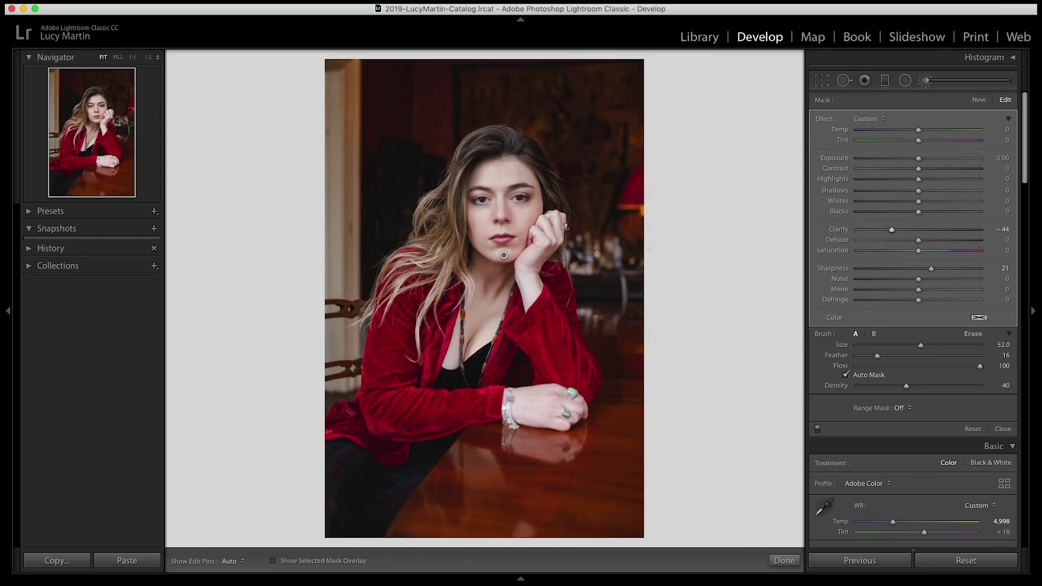
{"action": "left_click", "coordinate": [784, 561]}
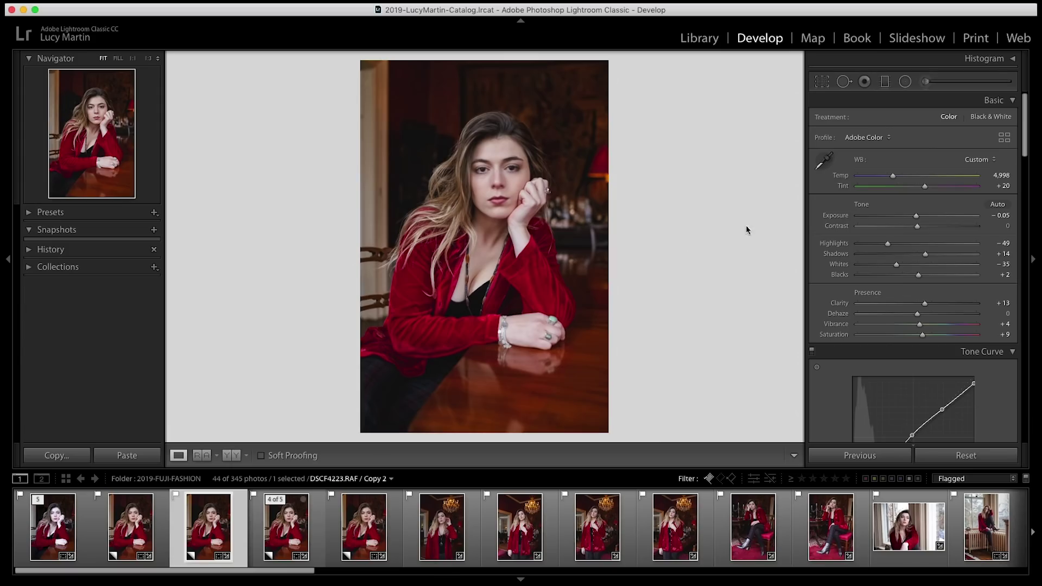
Select the eye-area brush pin, set Exposure 0.08, Shadows 17 and Whites 9, and finish it.
{"action": "key", "text": "k"}
{"action": "key", "text": "bracketleft"}
{"action": "key", "text": "bracketleft"}
{"action": "key", "text": "bracketleft"}
{"action": "key", "text": "bracketleft"}
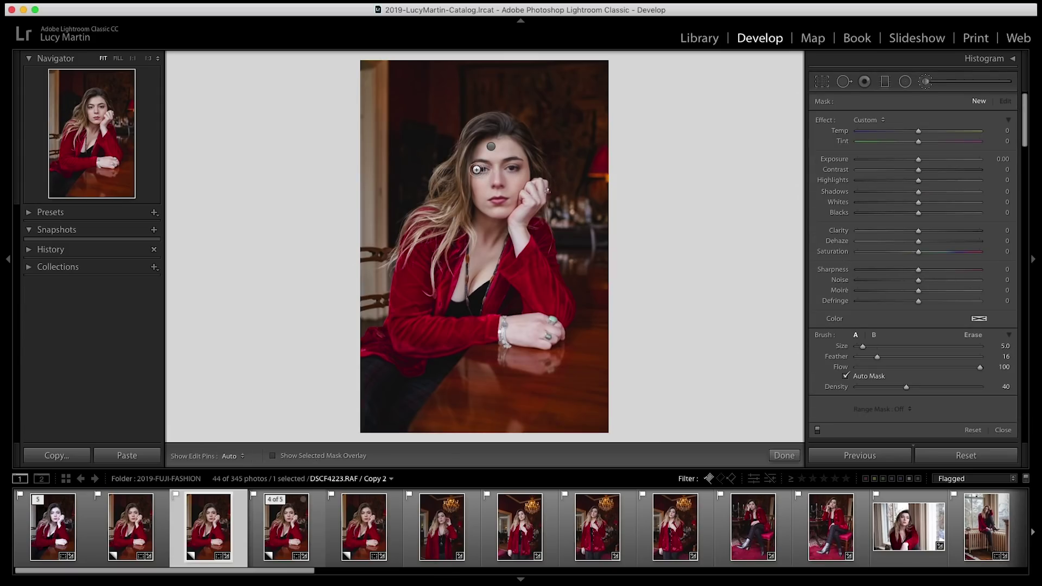
{"action": "left_click", "coordinate": [491, 146]}
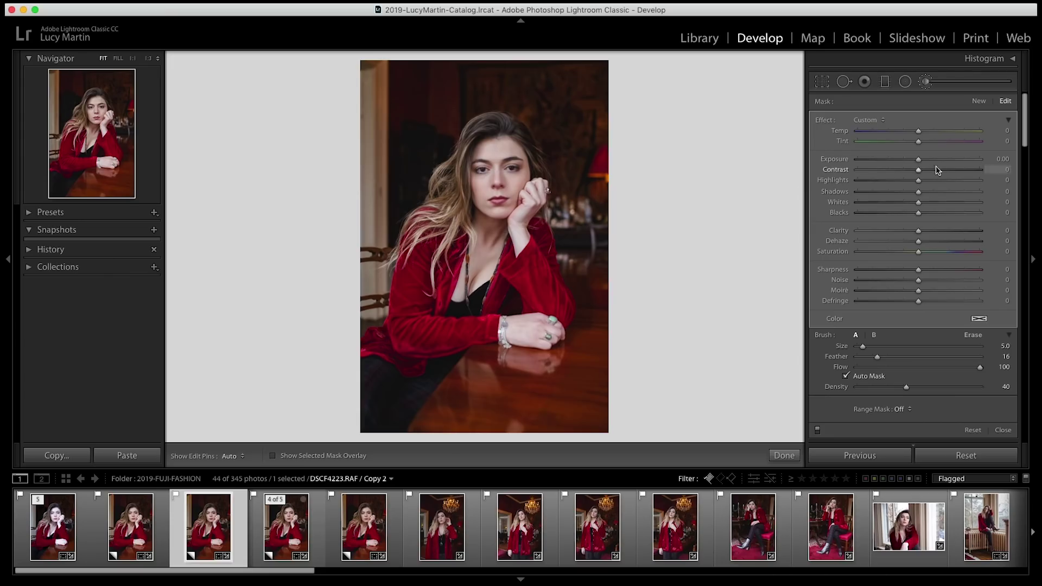
{"action": "left_click_drag", "start_coordinate": [920, 162], "coordinate": [921, 163]}
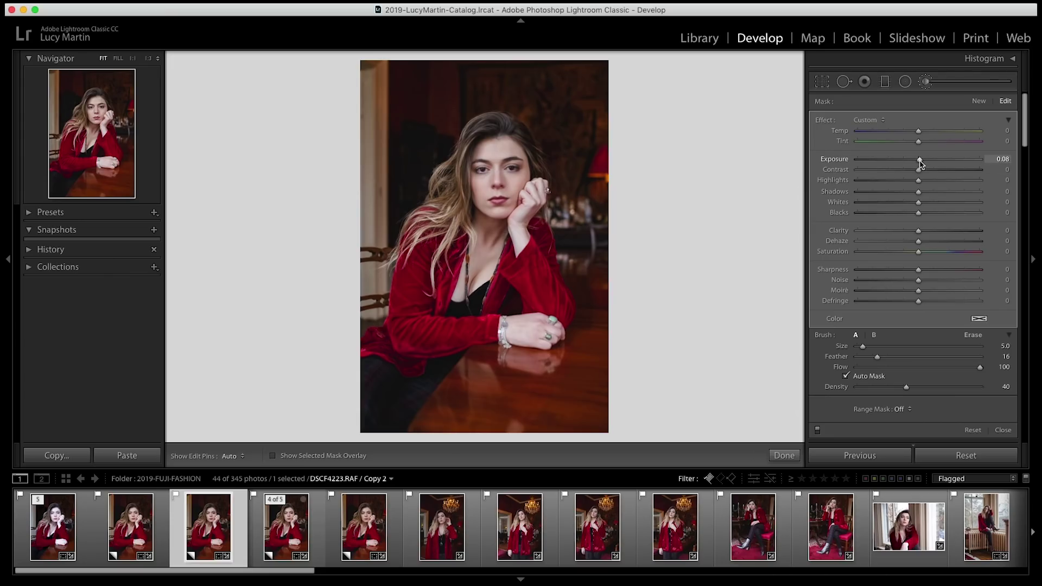
{"action": "left_click_drag", "start_coordinate": [919, 195], "coordinate": [926, 197]}
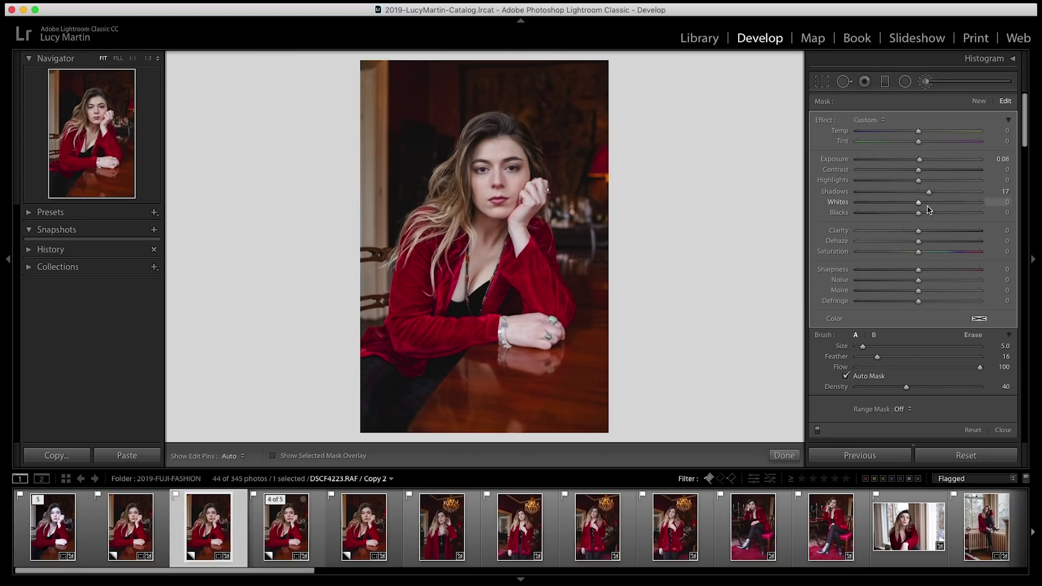
{"action": "left_click_drag", "start_coordinate": [921, 207], "coordinate": [926, 207]}
{"action": "left_click", "coordinate": [784, 456]}
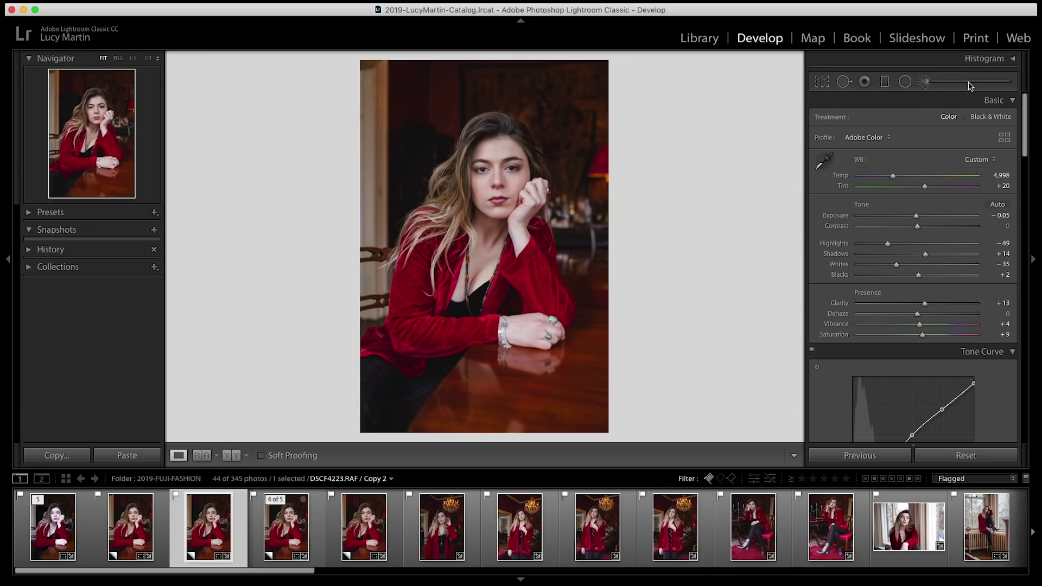
{"action": "left_click", "coordinate": [926, 81]}
Set the other eye's mask to Exposure 0.30 and Shadows 8, hide the pins, and finish it.
{"action": "left_click", "coordinate": [509, 170]}
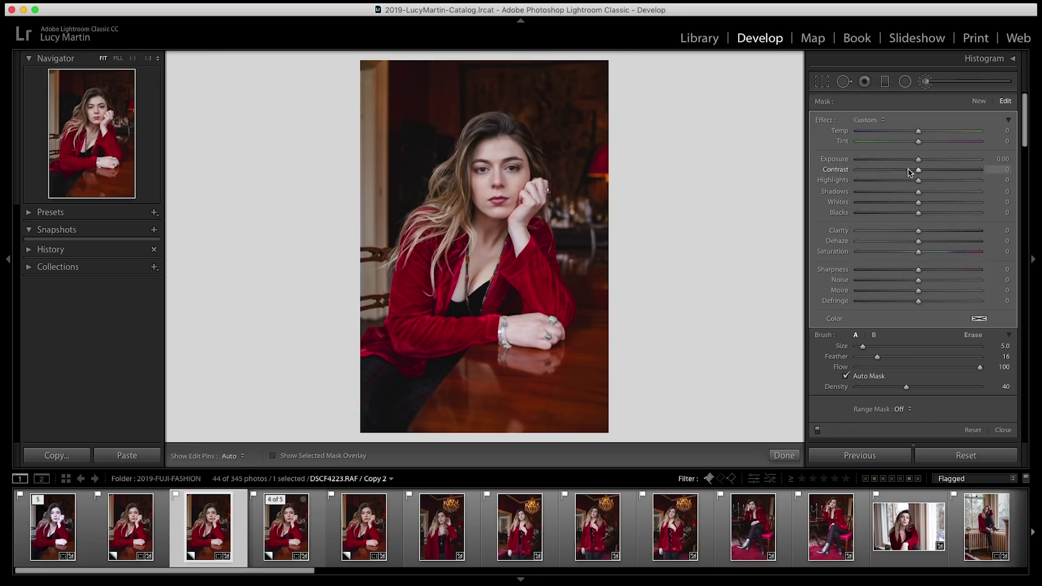
{"action": "left_click_drag", "start_coordinate": [918, 161], "coordinate": [923, 166]}
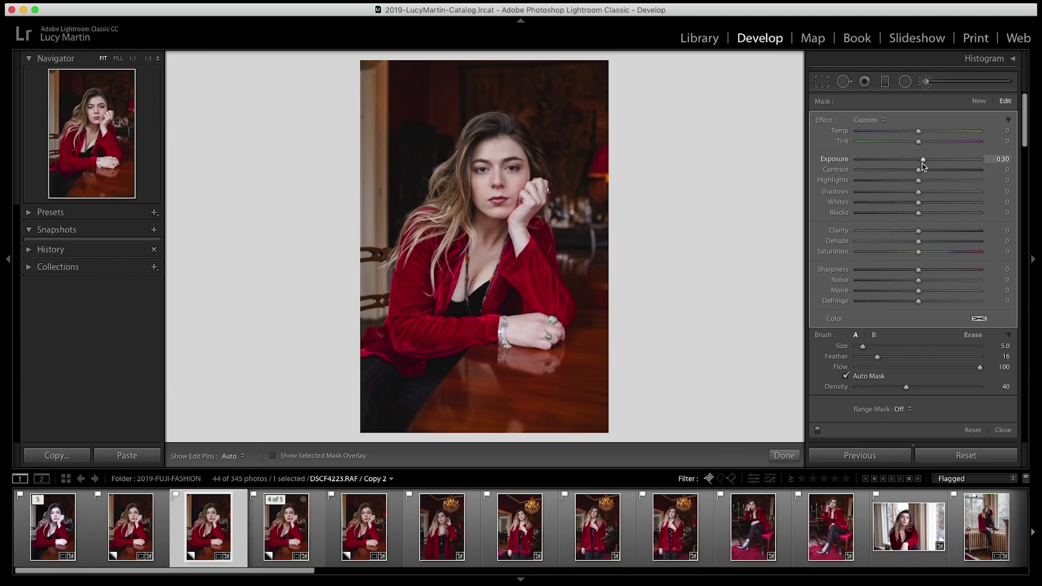
{"action": "left_click_drag", "start_coordinate": [918, 193], "coordinate": [920, 196]}
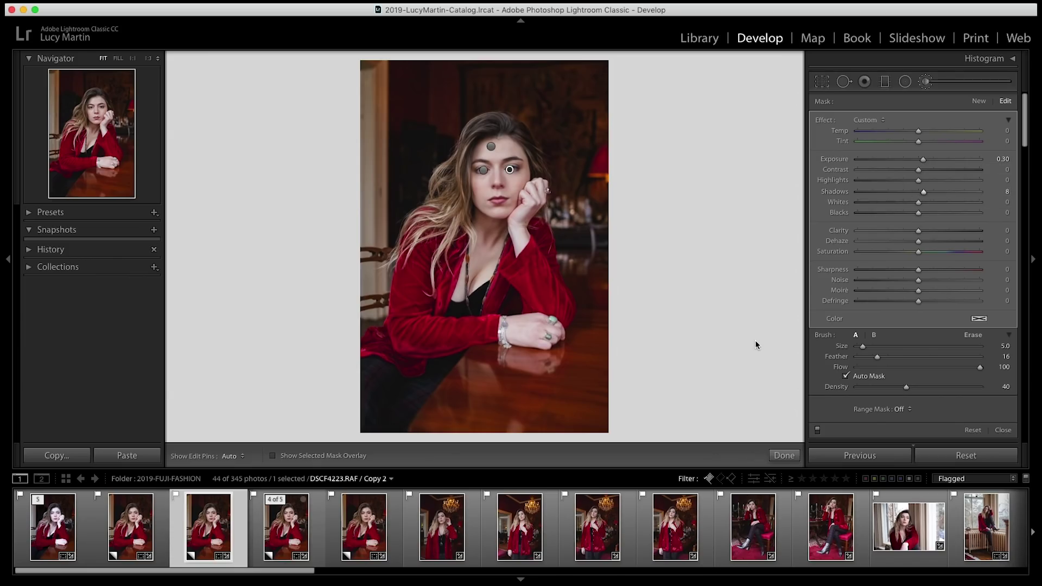
{"action": "key", "text": "h"}
{"action": "left_click", "coordinate": [782, 456]}
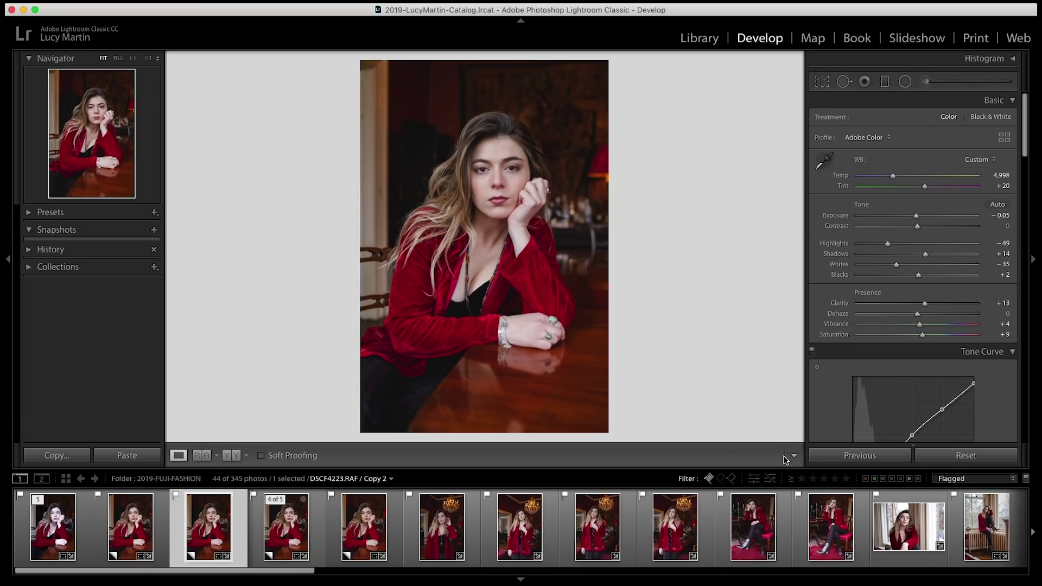
Zoom in and paint a size-10 brush across both eyes with Blacks −8, Clarity 17 and Sharpness 18.
{"action": "left_click", "coordinate": [483, 149]}
{"action": "left_click", "coordinate": [925, 82]}
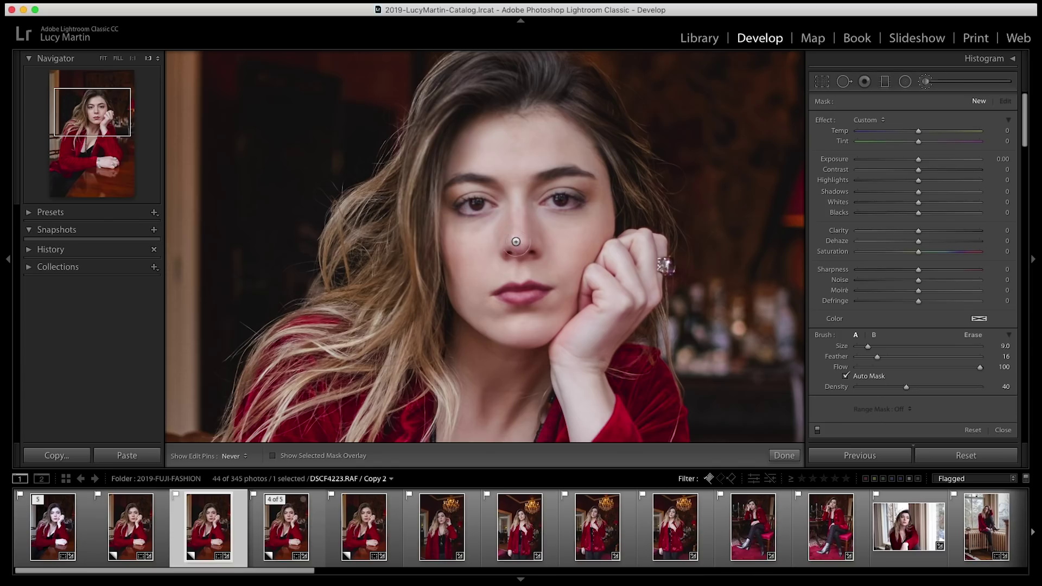
{"action": "key", "text": "bracketright"}
{"action": "left_click_drag", "start_coordinate": [578, 202], "coordinate": [563, 203]}
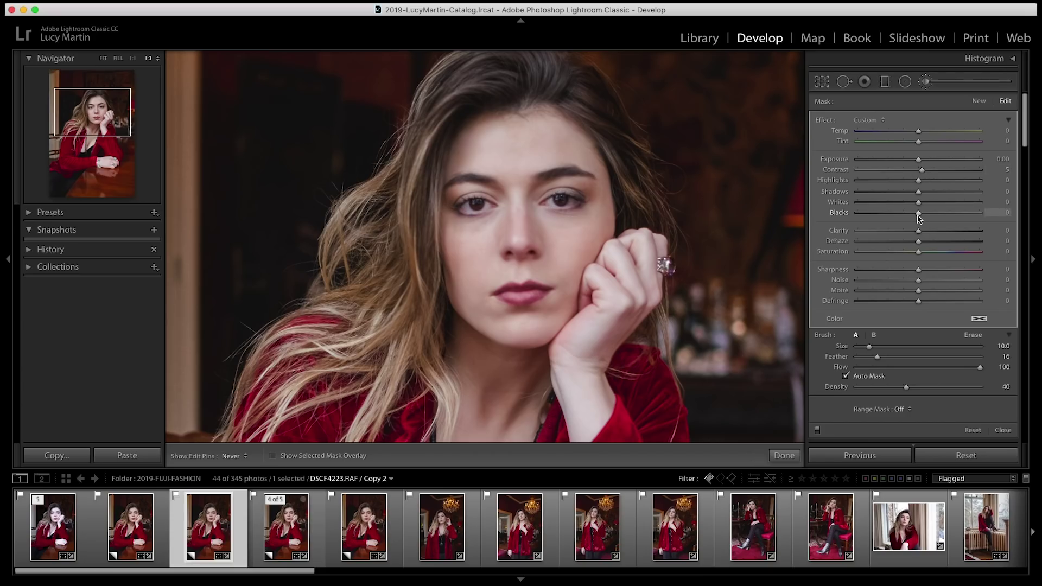
{"action": "left_click_drag", "start_coordinate": [914, 215], "coordinate": [912, 216]}
{"action": "left_click_drag", "start_coordinate": [919, 232], "coordinate": [930, 238]}
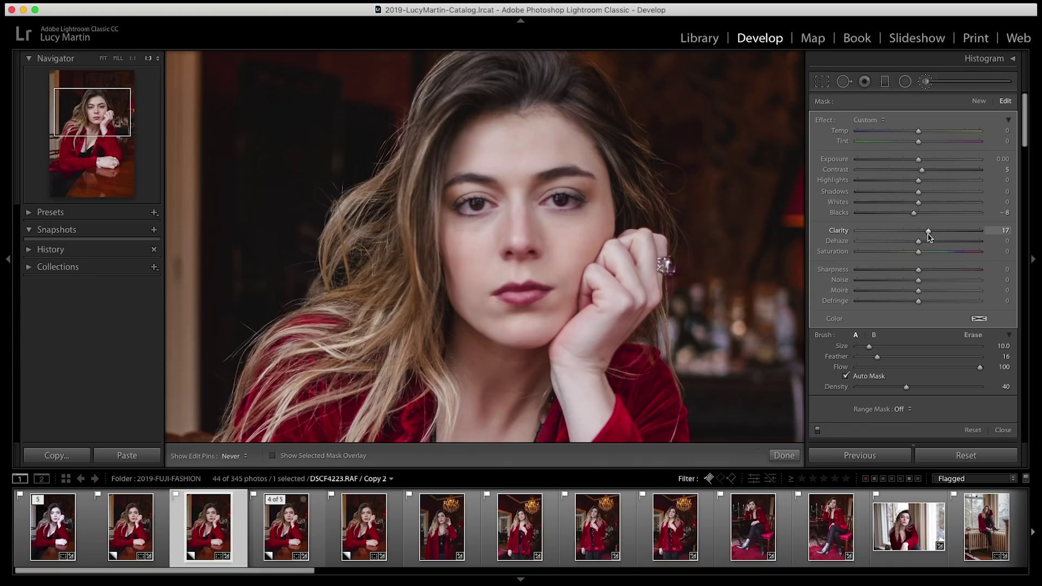
{"action": "left_click_drag", "start_coordinate": [920, 272], "coordinate": [930, 275]}
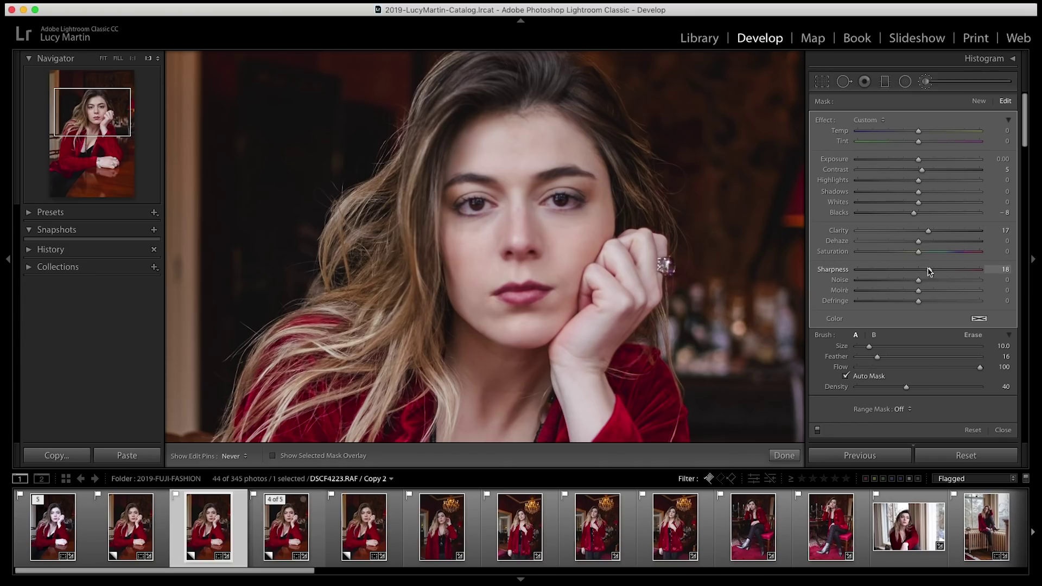
{"action": "left_click", "coordinate": [784, 455]}
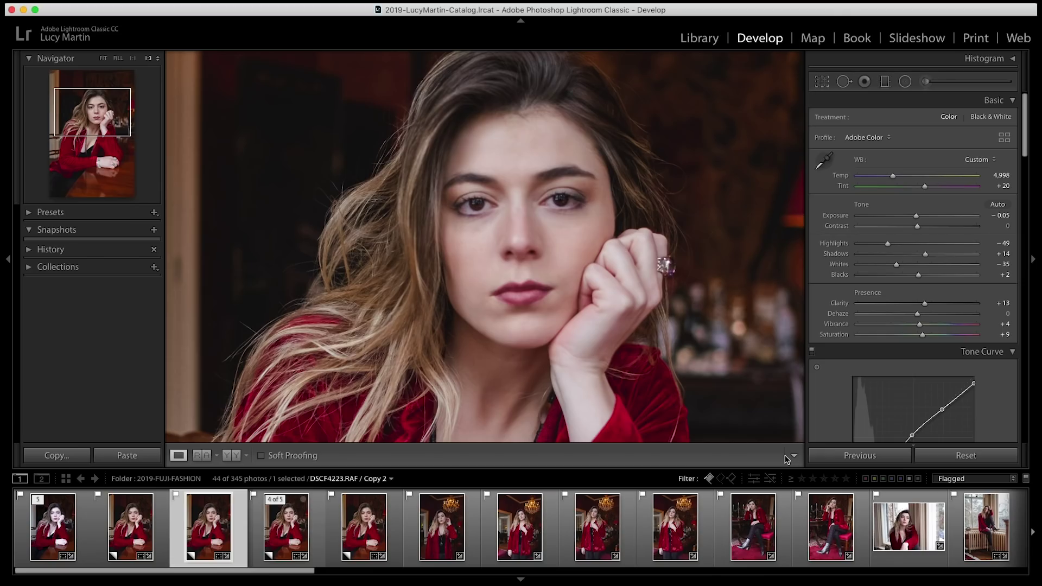
Paint the left eye with a size-2 brush and deepen its Blacks to −12.
{"action": "left_click", "coordinate": [933, 82]}
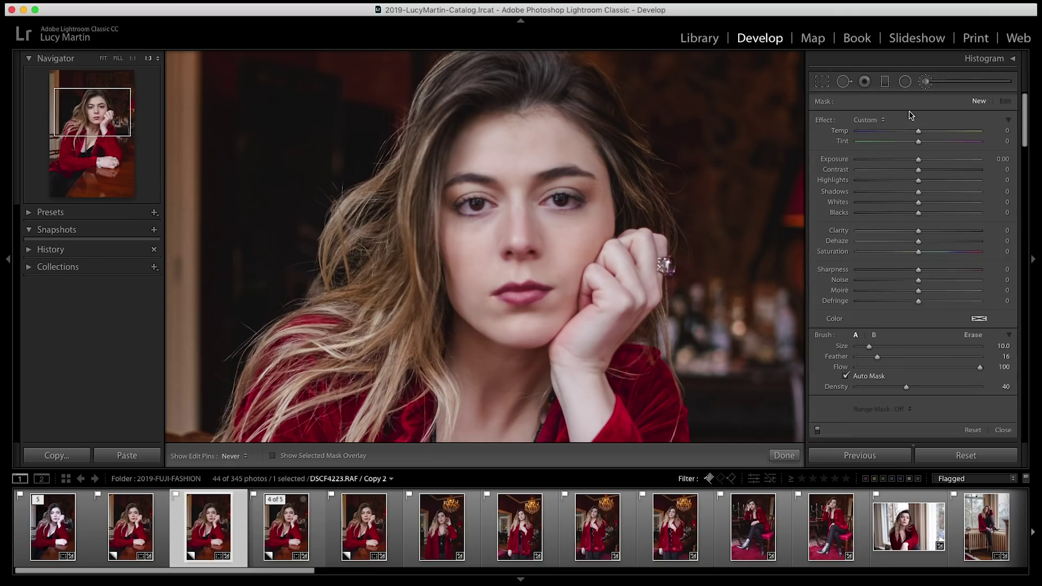
{"action": "key", "text": "bracketleft"}
{"action": "left_click", "coordinate": [481, 204]}
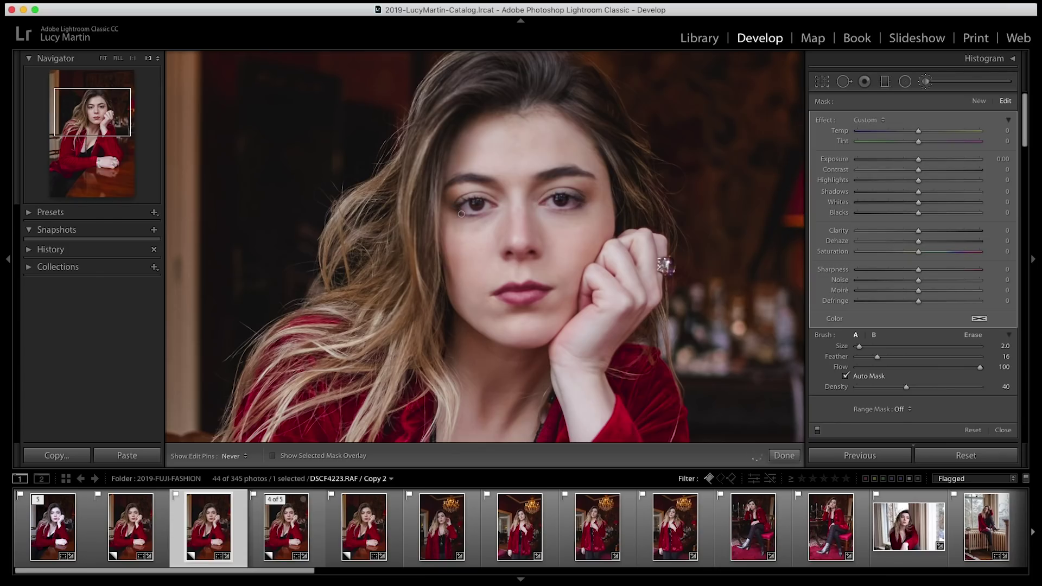
{"action": "left_click_drag", "start_coordinate": [919, 213], "coordinate": [912, 216]}
{"action": "left_click", "coordinate": [785, 456]}
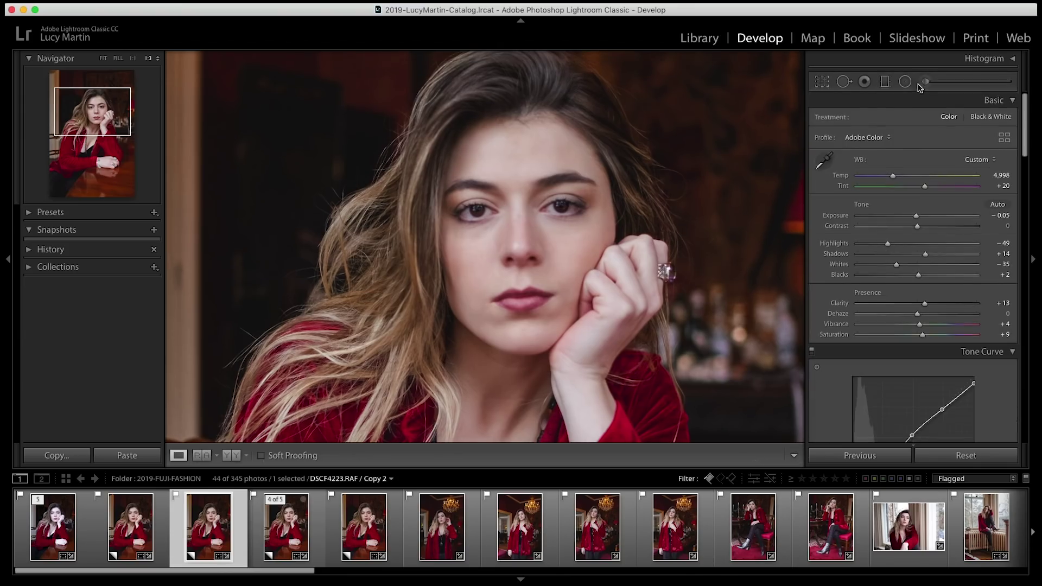
Paint the right eye with a size-3 brush: Exposure 0.47, a touch of Clarity, Saturation 41.
{"action": "key", "text": "k"}
{"action": "key", "text": "bracketright"}
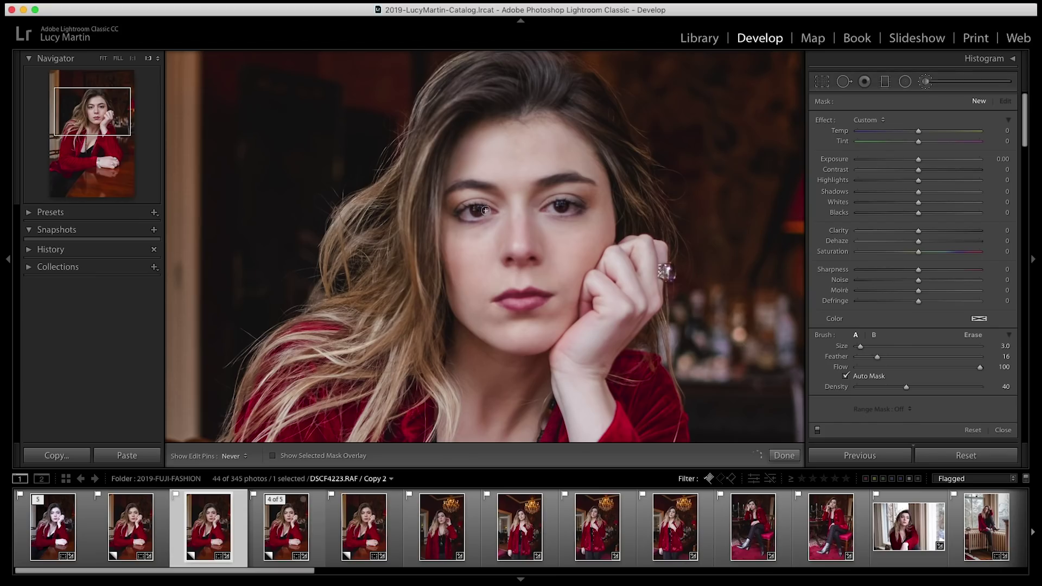
{"action": "left_click", "coordinate": [563, 205]}
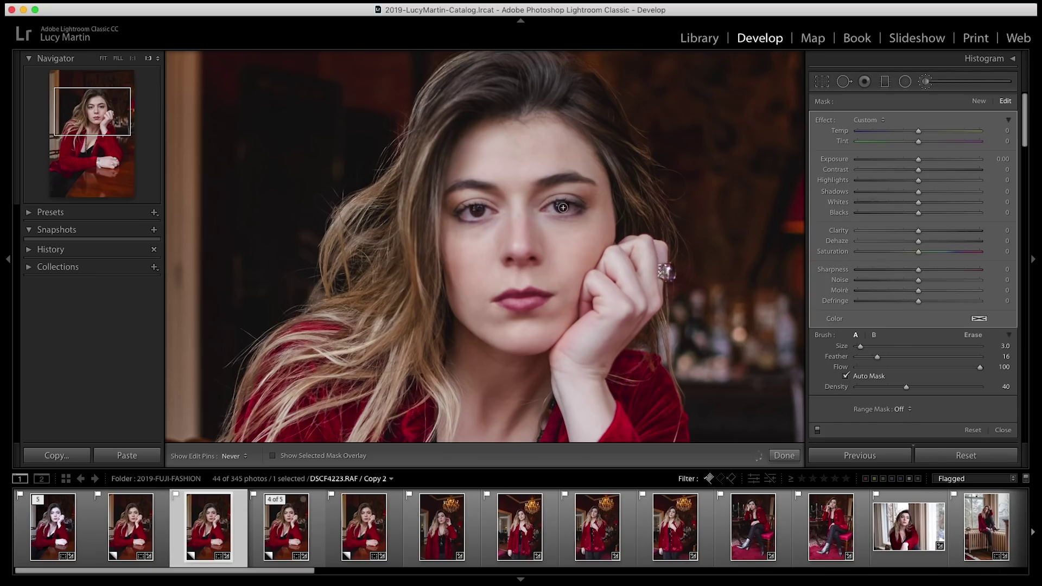
{"action": "key", "text": "o"}
{"action": "key", "text": "o"}
{"action": "left_click_drag", "start_coordinate": [919, 161], "coordinate": [926, 165]}
{"action": "left_click_drag", "start_coordinate": [919, 232], "coordinate": [921, 234]}
{"action": "left_click_drag", "start_coordinate": [919, 255], "coordinate": [941, 257]}
{"action": "left_click", "coordinate": [784, 455]}
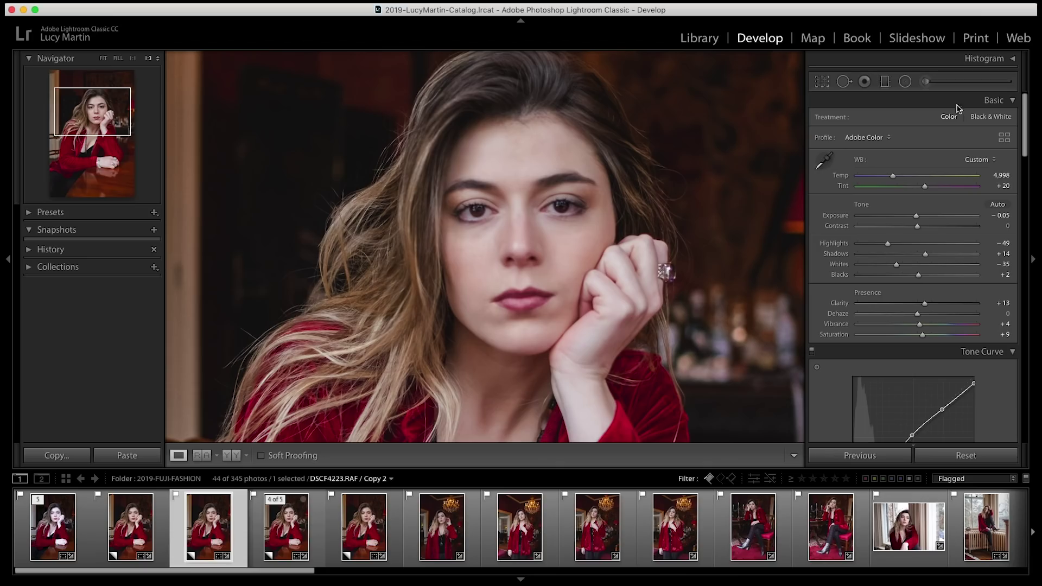
Paint the eye with a size-2 brush and darken its Blacks to −20.
{"action": "left_click", "coordinate": [927, 82]}
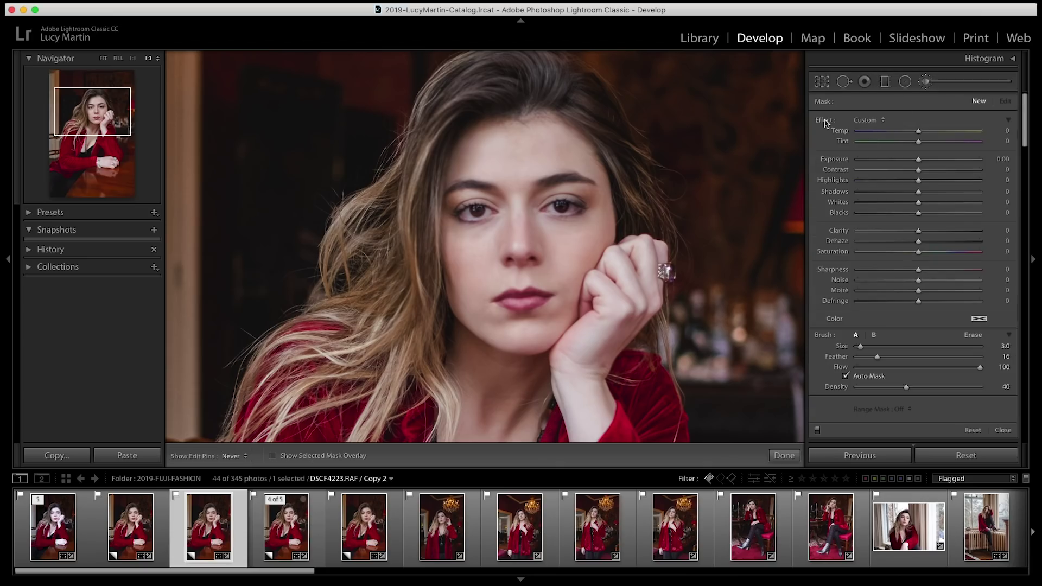
{"action": "key", "text": "bracketleft"}
{"action": "left_click", "coordinate": [563, 206]}
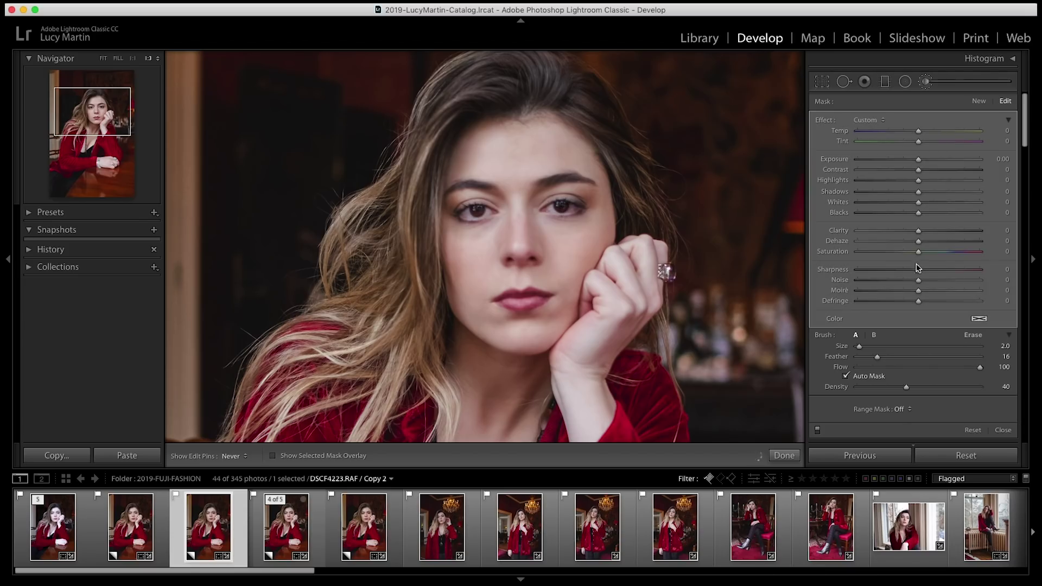
{"action": "left_click_drag", "start_coordinate": [917, 217], "coordinate": [908, 217]}
{"action": "left_click", "coordinate": [784, 456]}
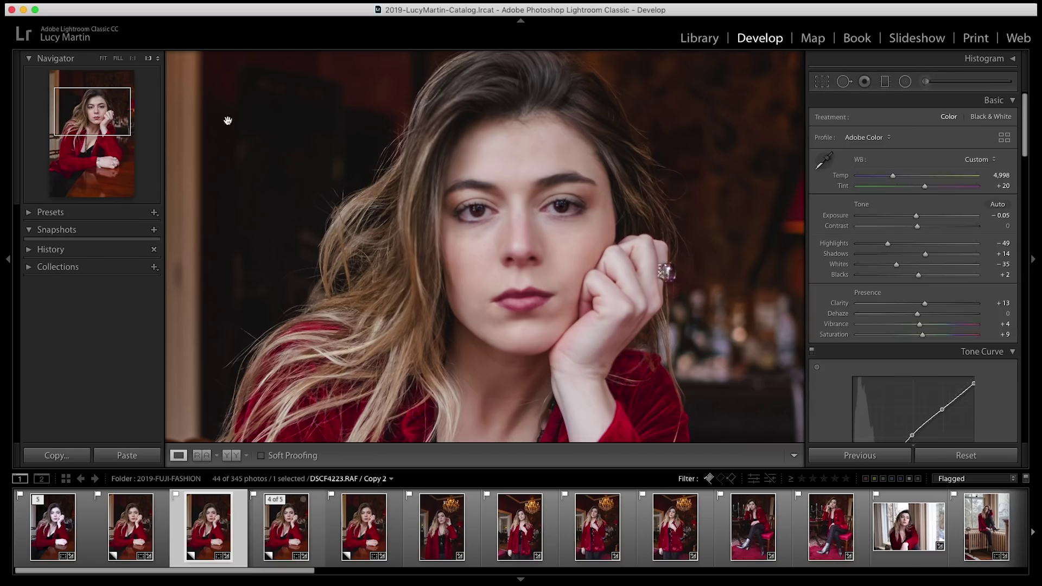
Zoom to 1:2 and brush the eyes with Exposure 1.08, Highlights 12 and Whites 19.
{"action": "left_click", "coordinate": [155, 58]}
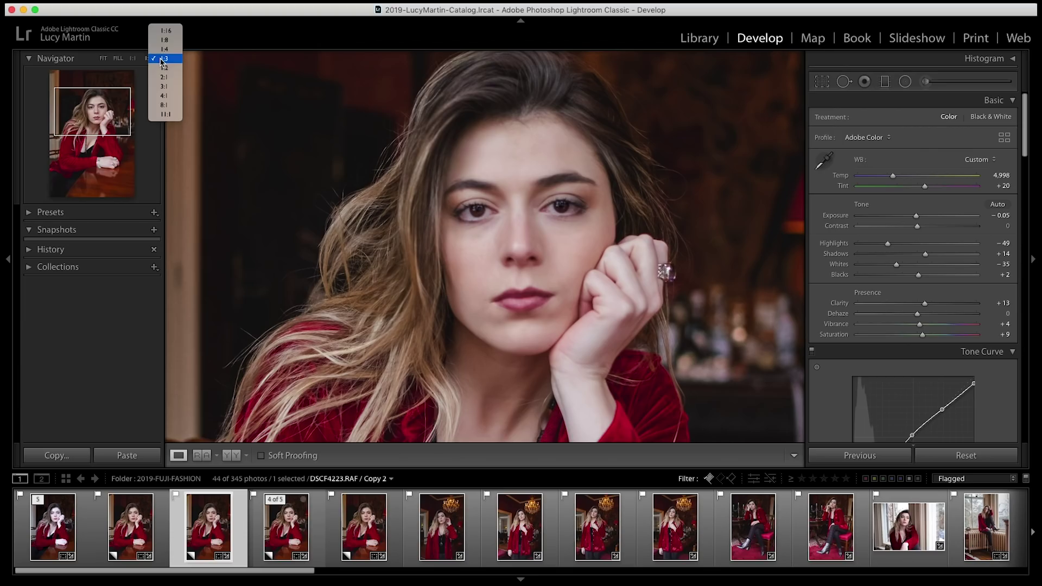
{"action": "left_click", "coordinate": [163, 61]}
{"action": "key", "text": "super+equal"}
{"action": "left_click_drag", "start_coordinate": [509, 185], "coordinate": [530, 233]}
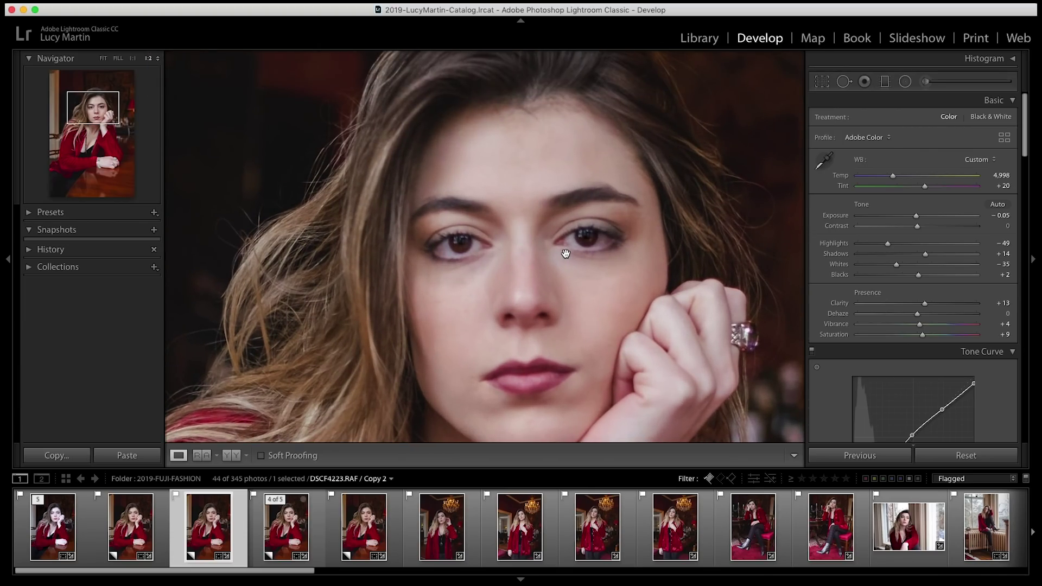
{"action": "left_click", "coordinate": [929, 82]}
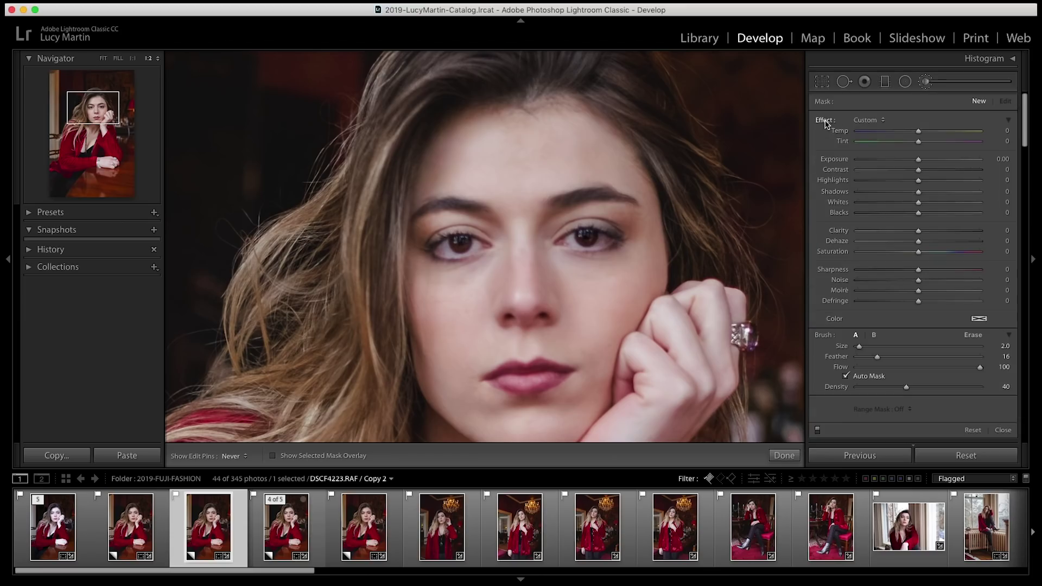
{"action": "key", "text": "o"}
{"action": "left_click", "coordinate": [466, 238]}
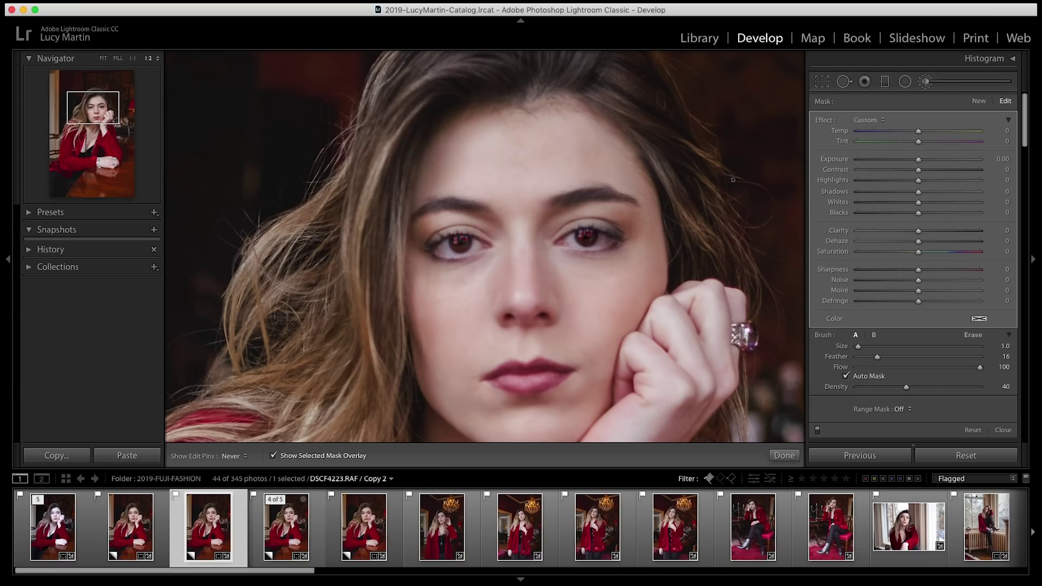
{"action": "key", "text": "o"}
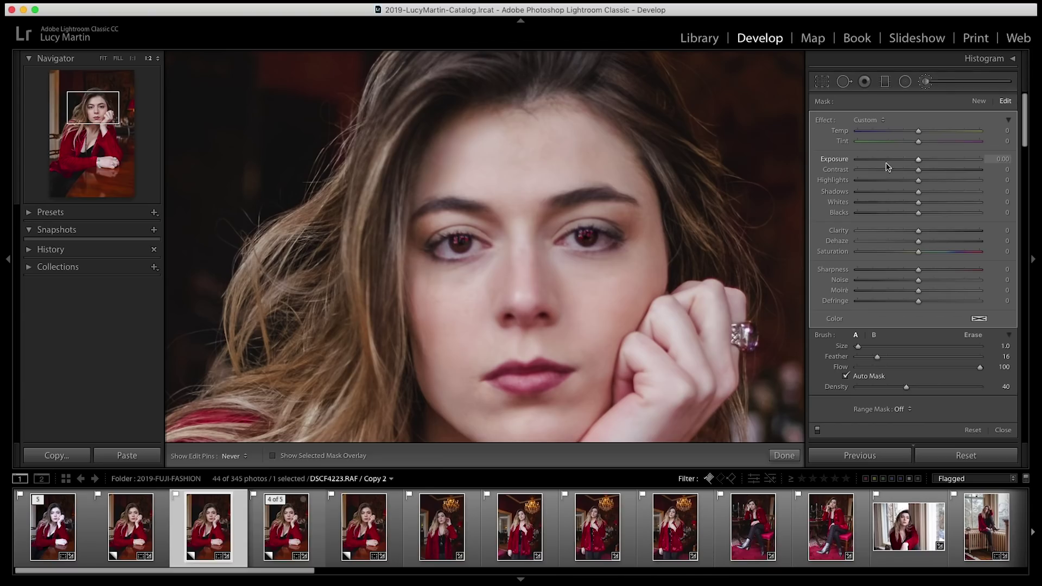
{"action": "left_click_drag", "start_coordinate": [919, 161], "coordinate": [936, 170]}
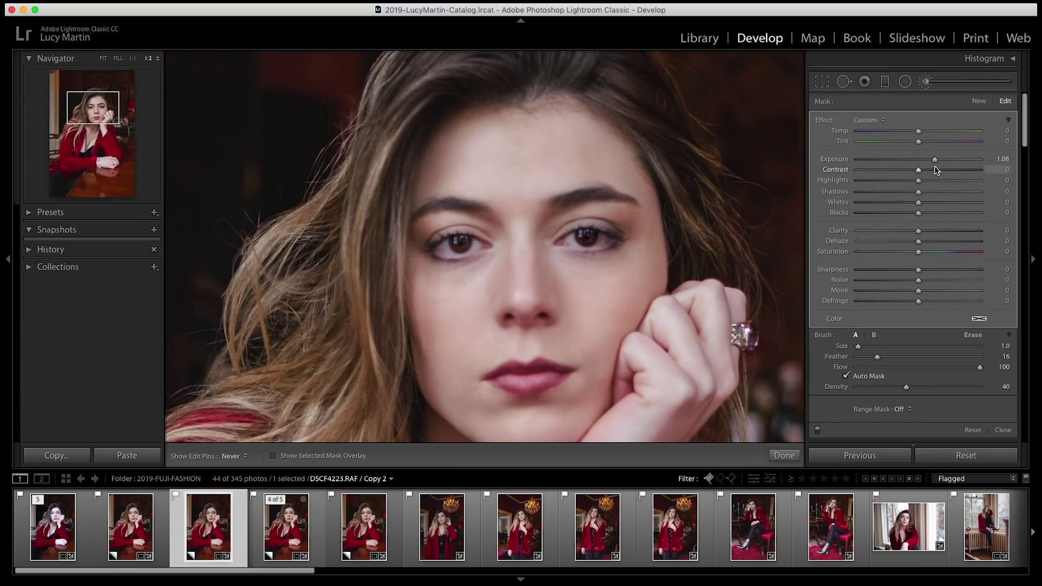
{"action": "left_click_drag", "start_coordinate": [919, 181], "coordinate": [931, 206]}
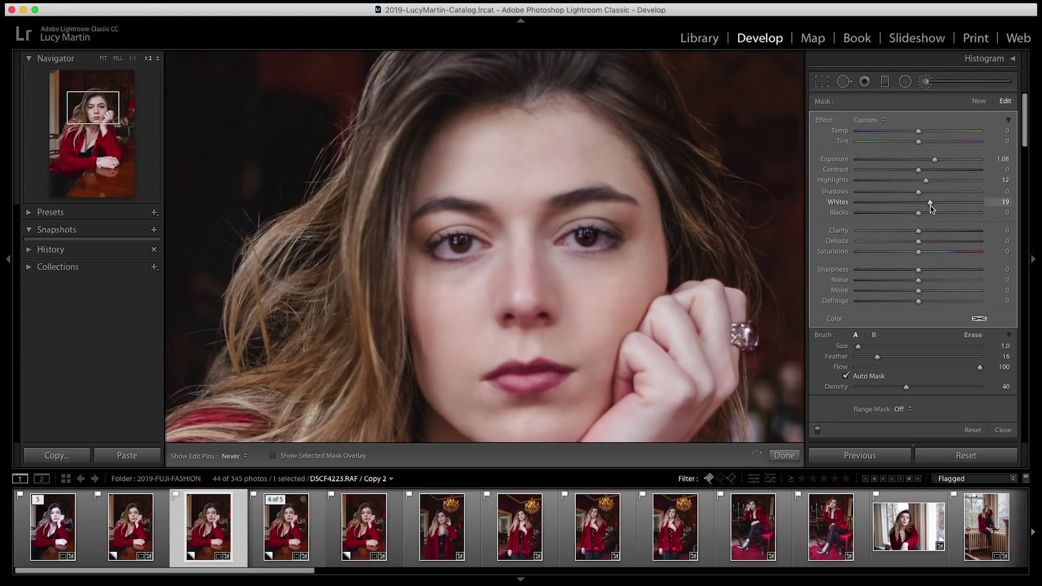
{"action": "left_click", "coordinate": [785, 456]}
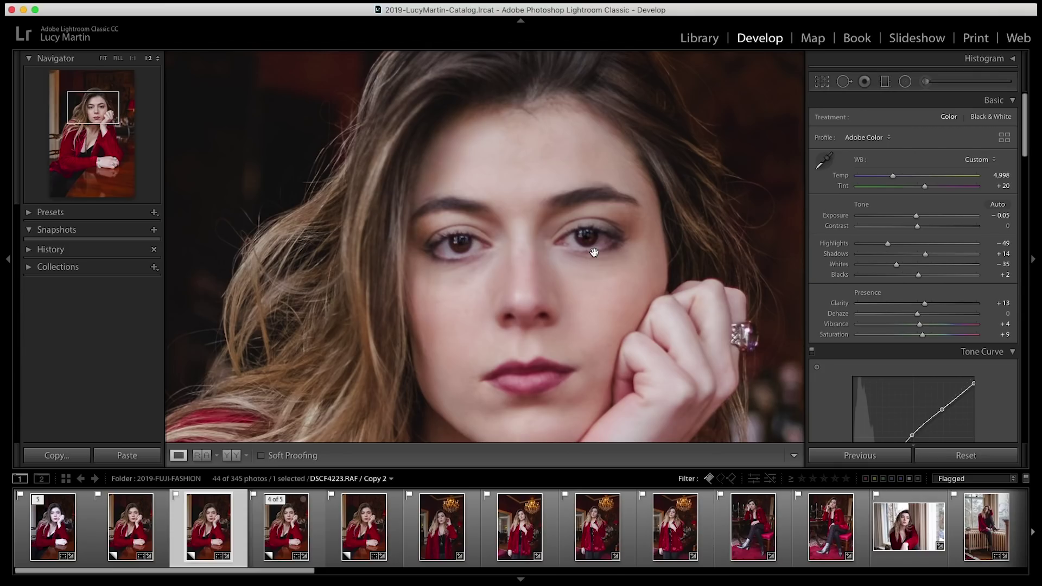